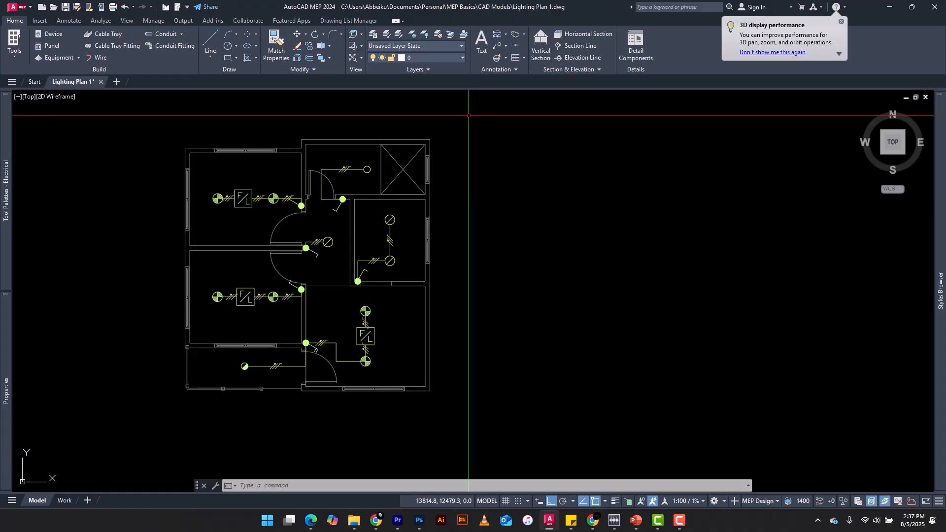
Start placing a Recessed Solid panel from the electrical tool palette and name the new panel DB1.
middle_click_drag(468, 115, 560, 109)
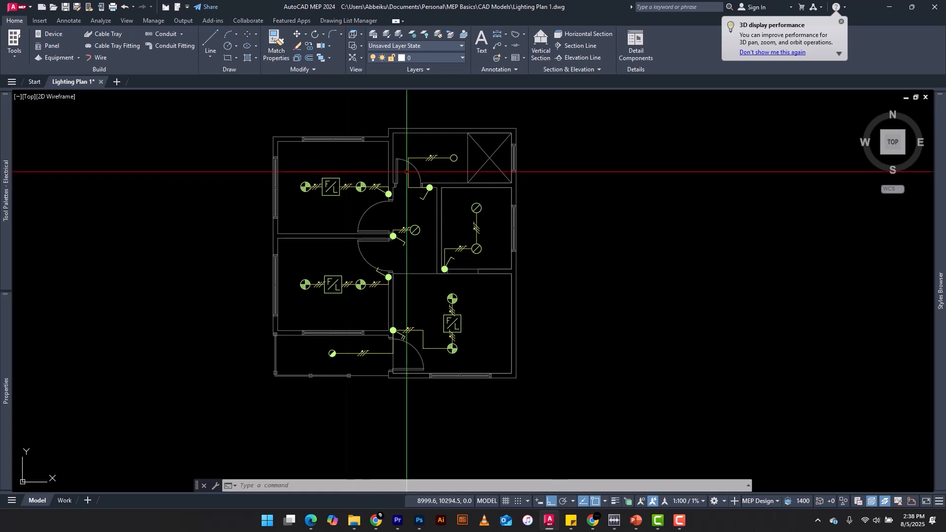
scroll(401, 178, "up", 4)
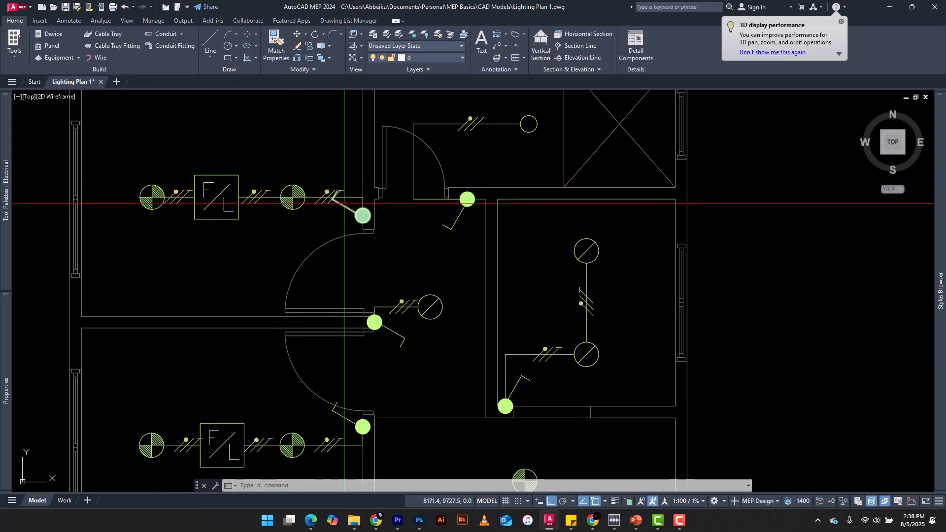
mouse_move(344, 203)
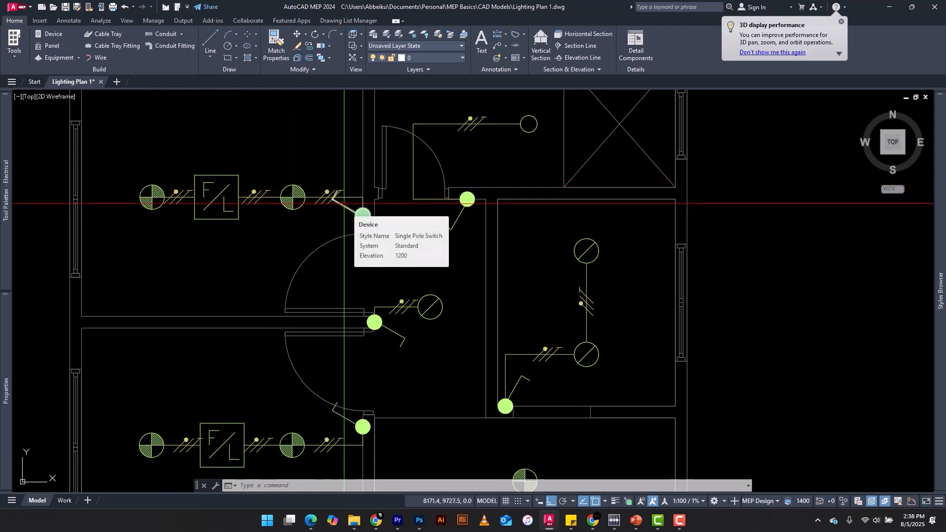
scroll(306, 183, "down", 2)
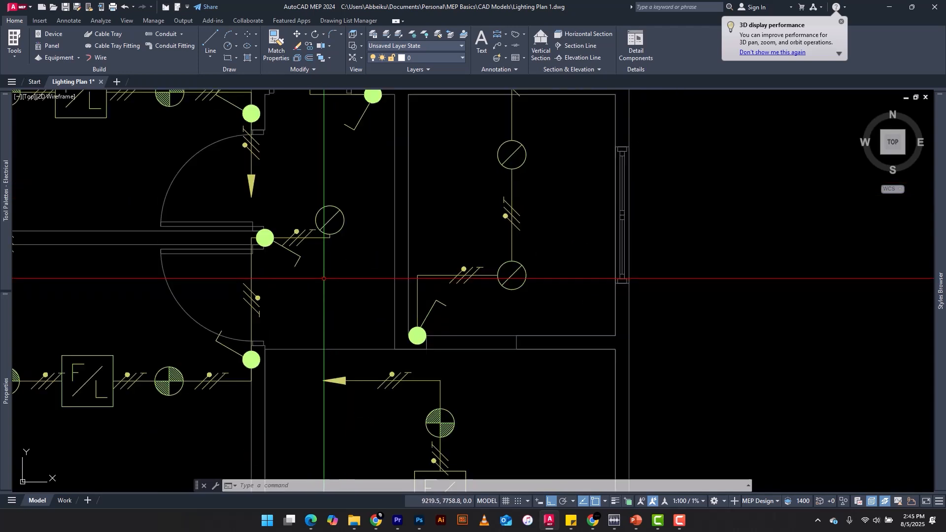
scroll(445, 232, "down", 2)
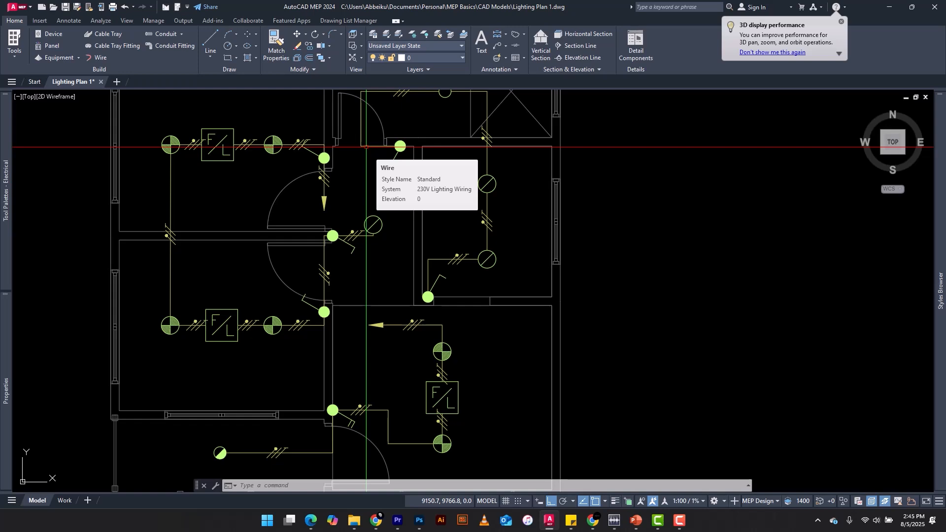
mouse_move(8, 190)
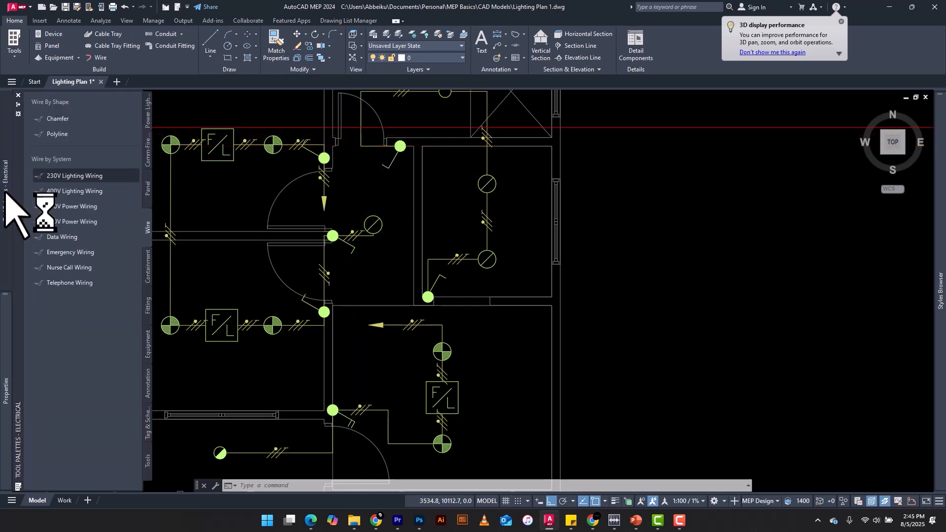
left_click(148, 187)
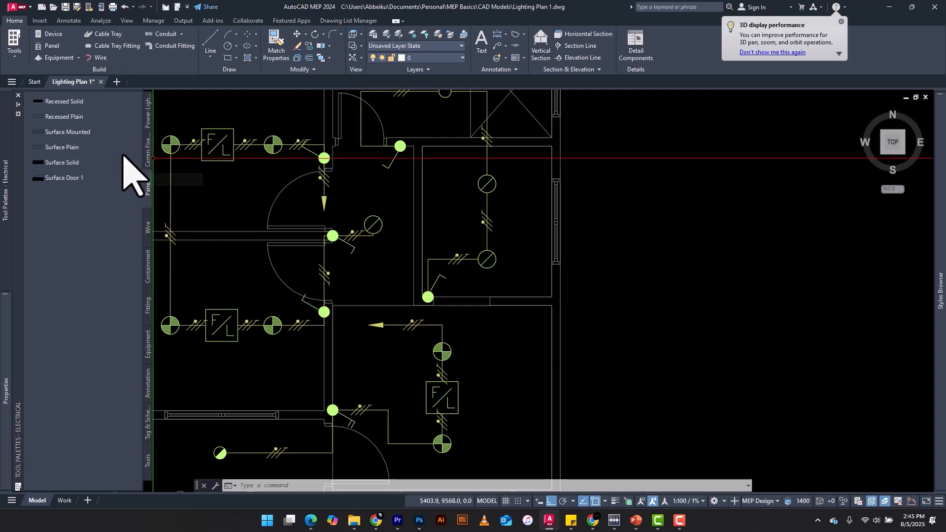
left_click(59, 101)
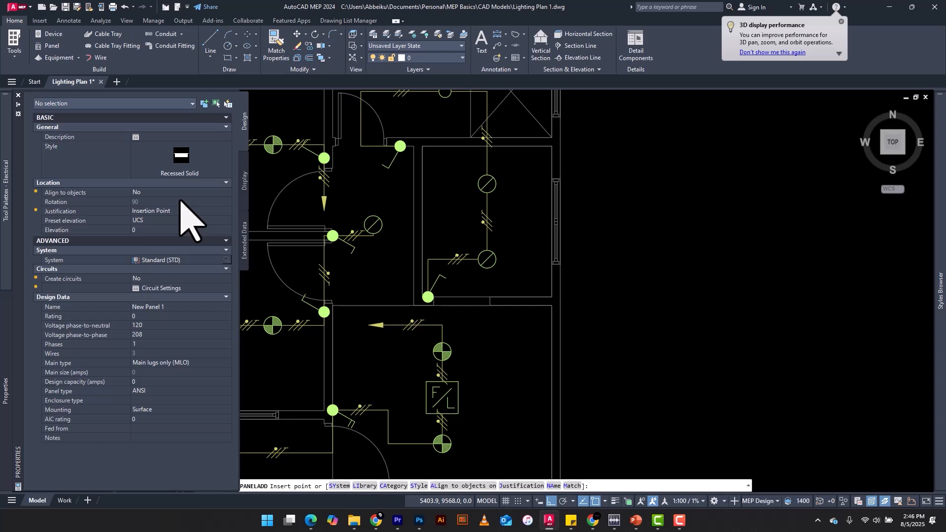
left_click(165, 306)
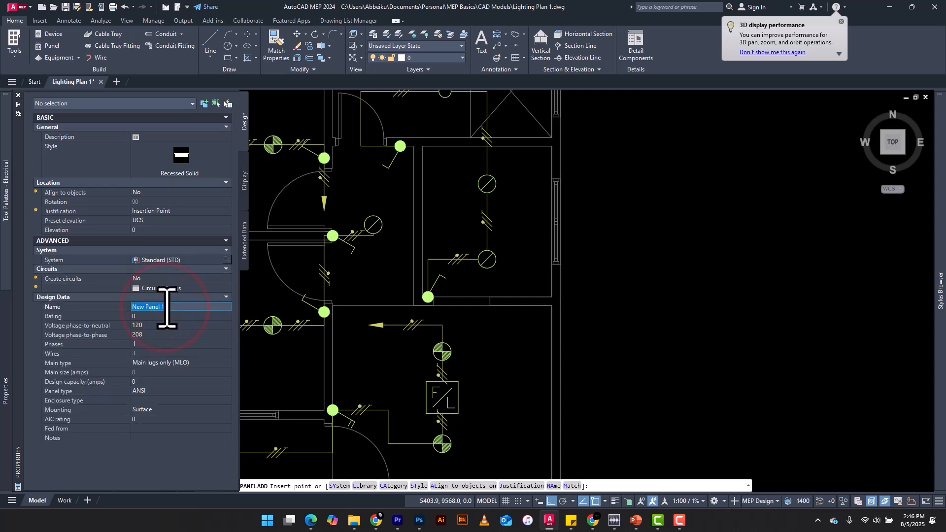
type("DB1")
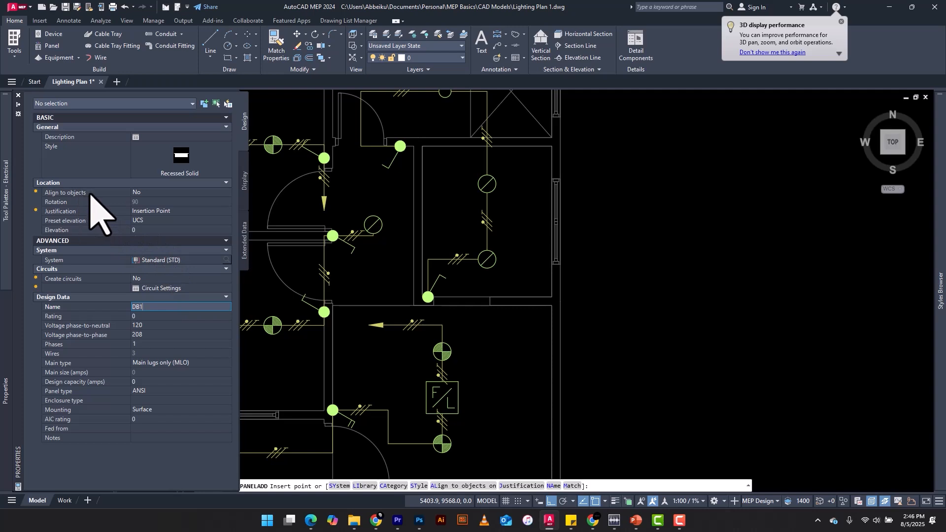
Turn on Align to objects for the panel and set its elevation to 1800.
left_click(156, 194)
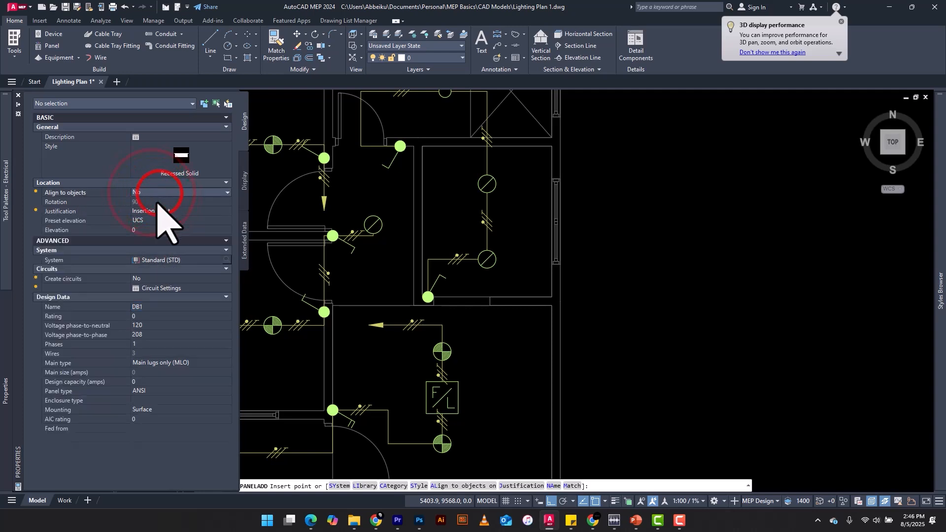
left_click(159, 194)
left_click(151, 203)
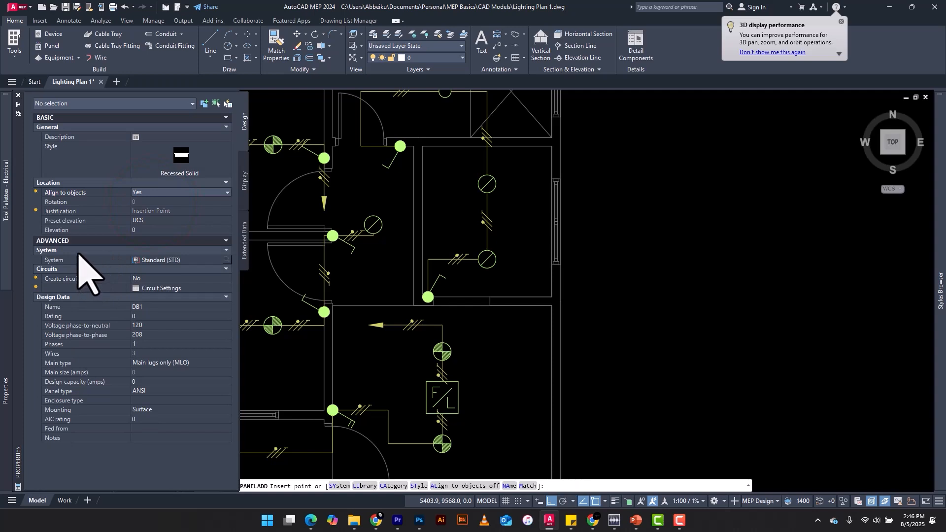
left_click(137, 229)
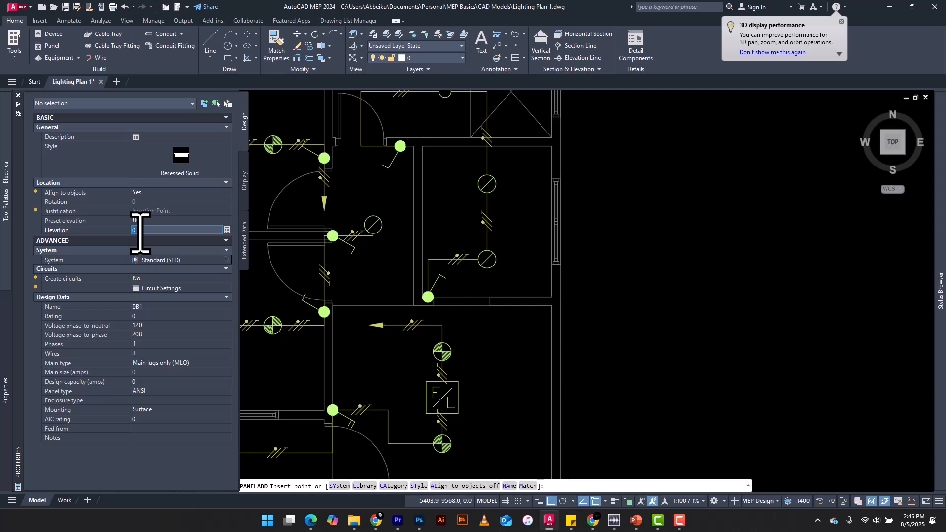
key("BackSpace")
type("1800")
key("Return")
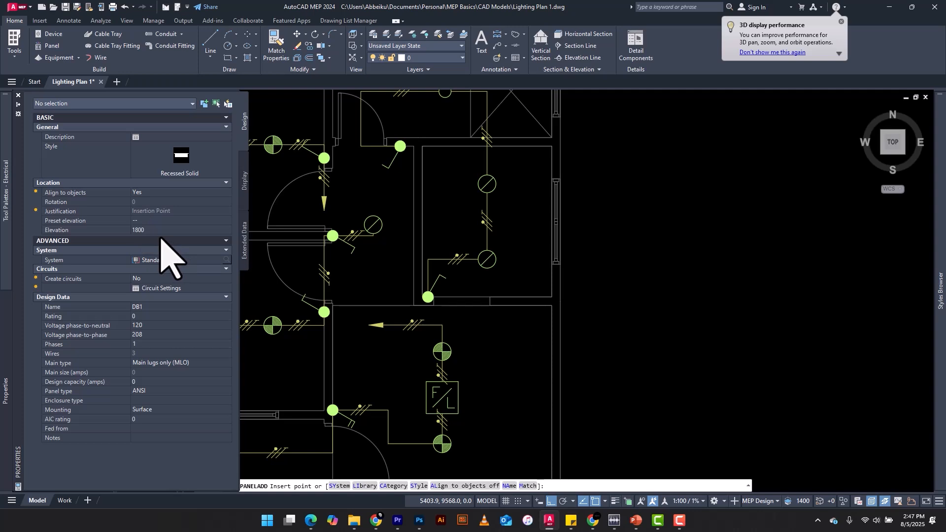
Set the panel voltages to 230 phase-to-neutral and 400 phase-to-phase.
left_click(172, 326)
left_click(173, 326)
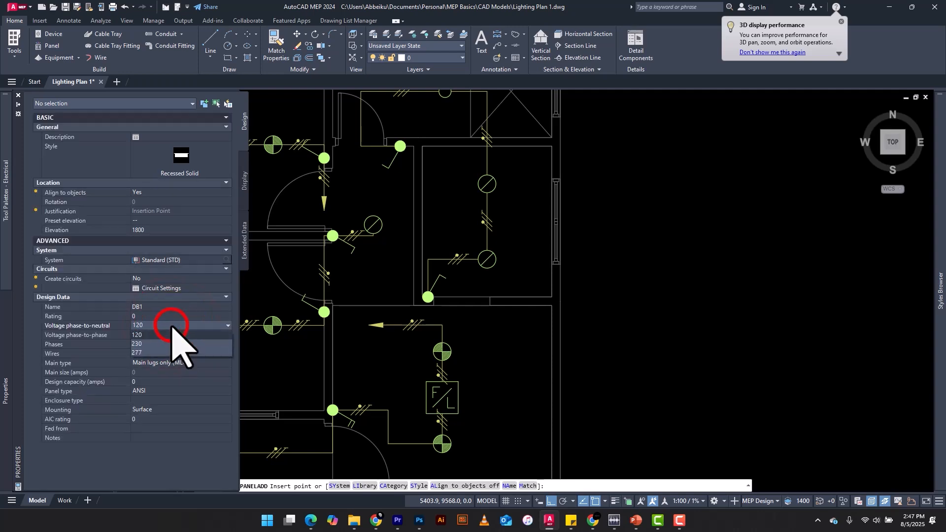
left_click(149, 344)
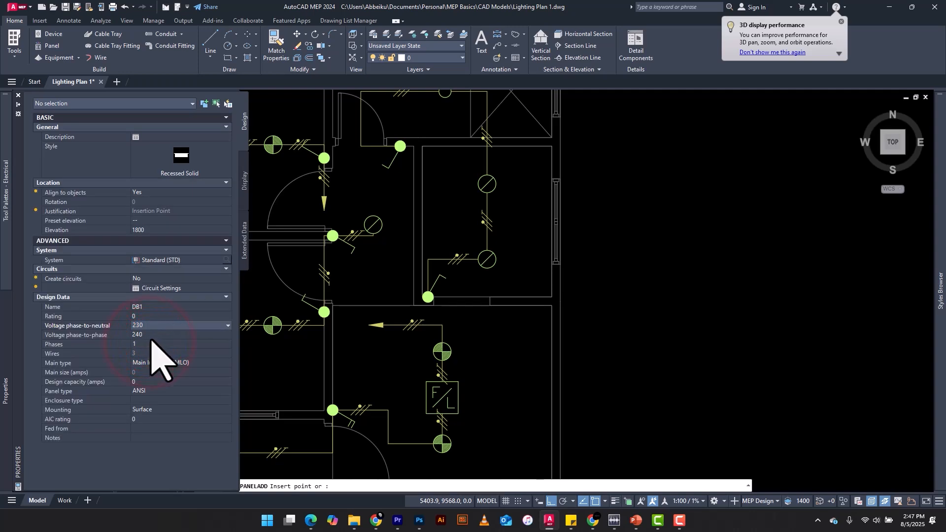
left_click(152, 335)
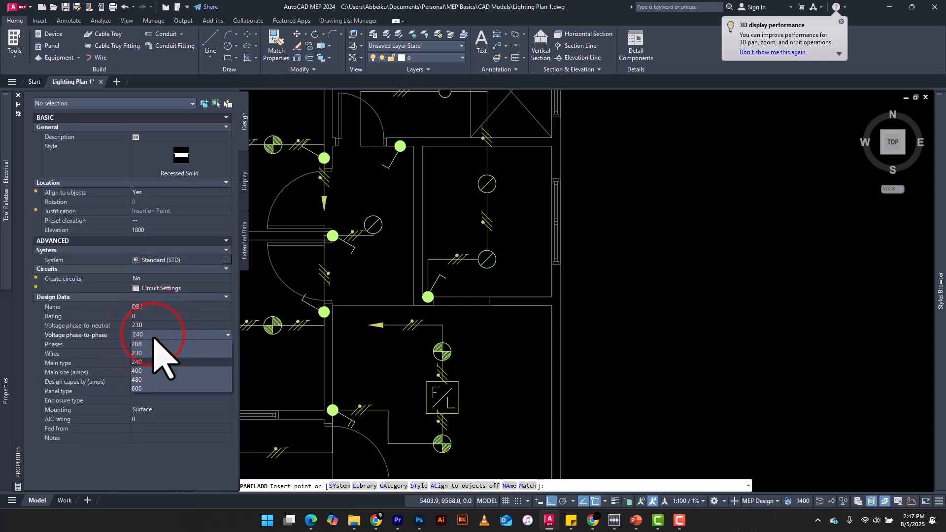
left_click(147, 371)
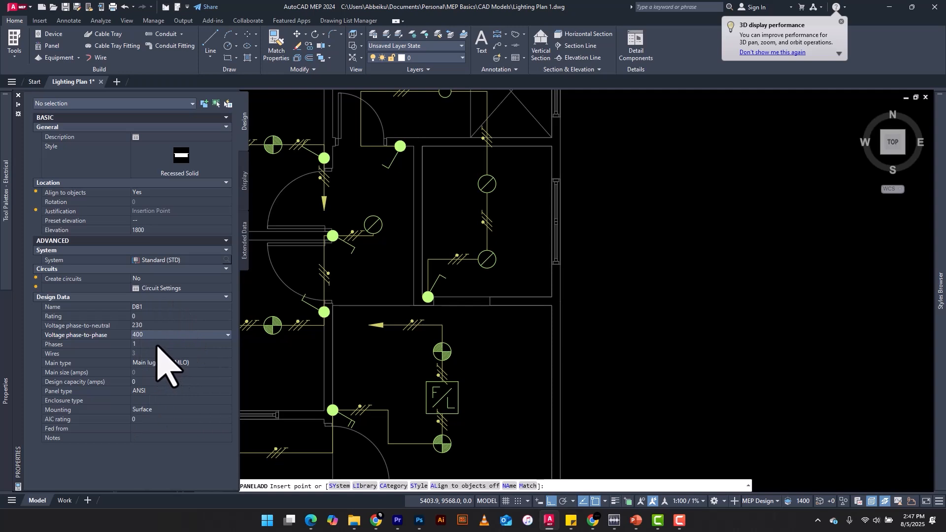
Set the panel to 3 phases and 4 wires.
left_click(158, 344)
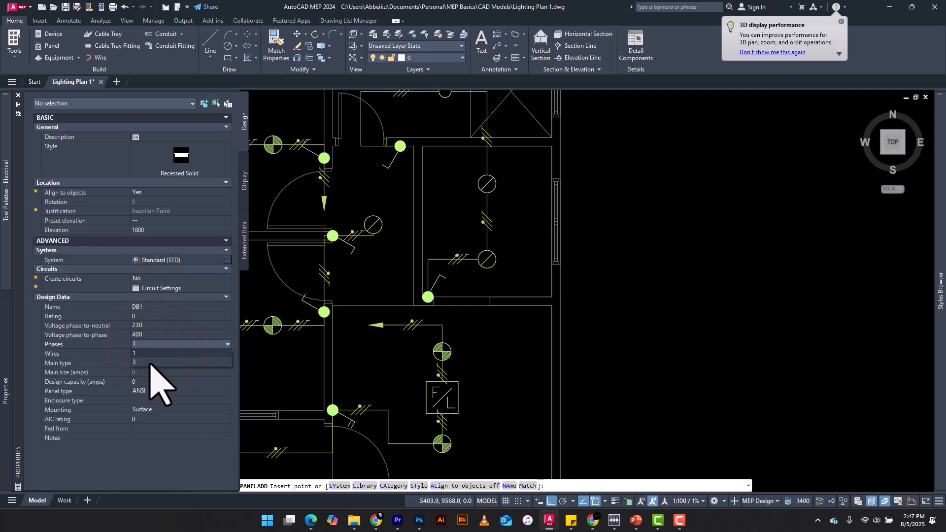
left_click(147, 363)
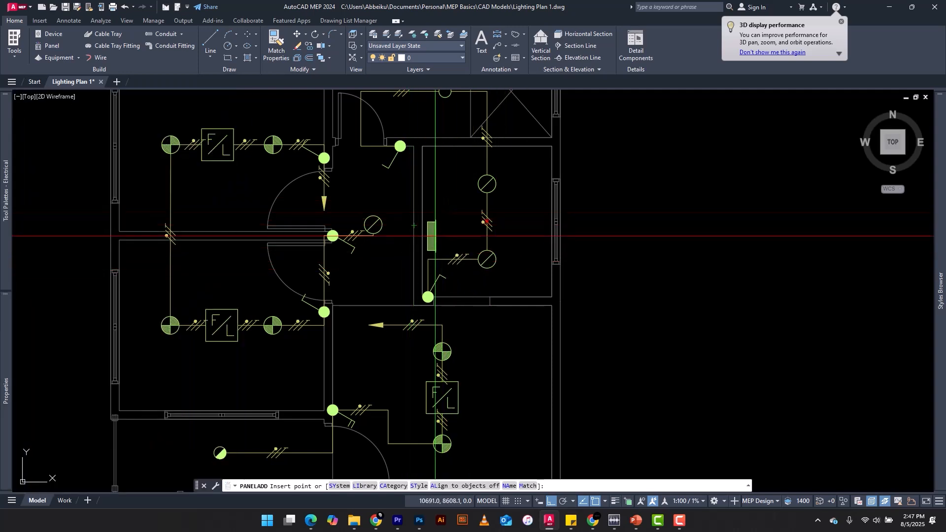
mouse_move(2, 375)
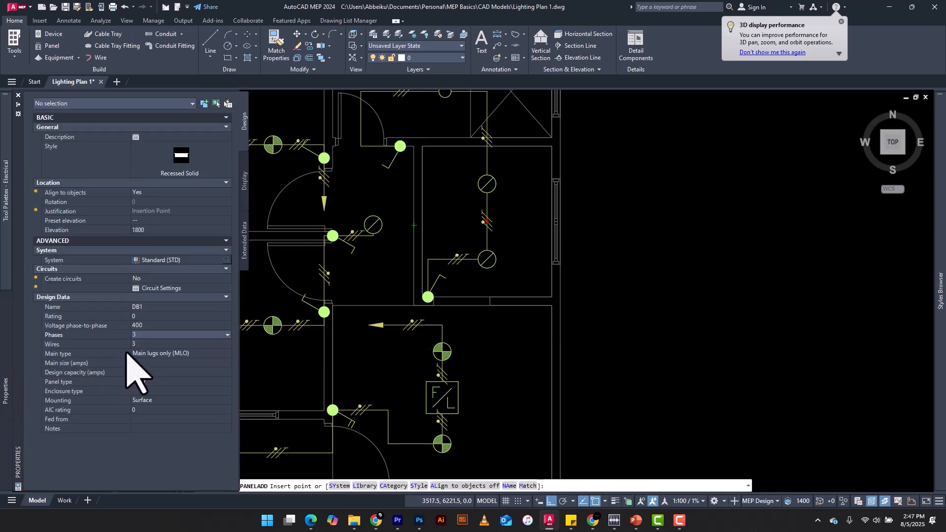
left_click(142, 344)
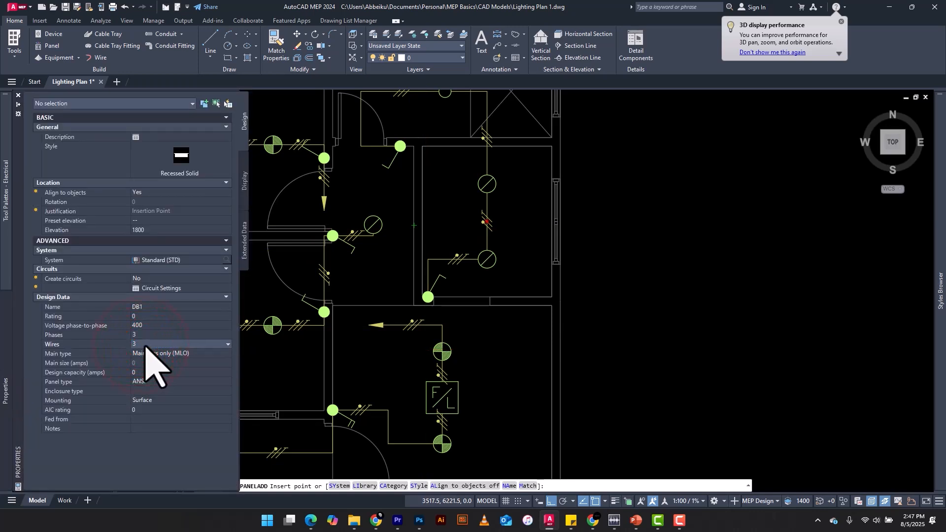
left_click(145, 344)
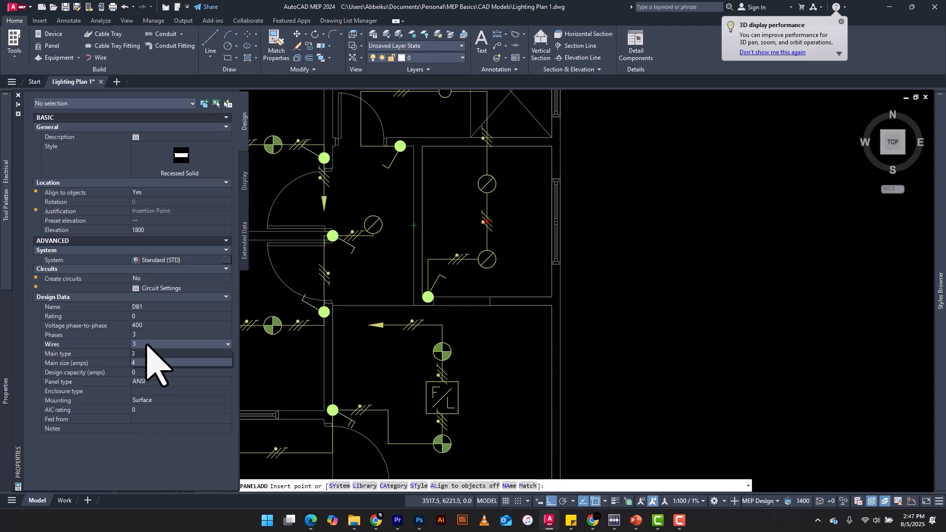
left_click(148, 363)
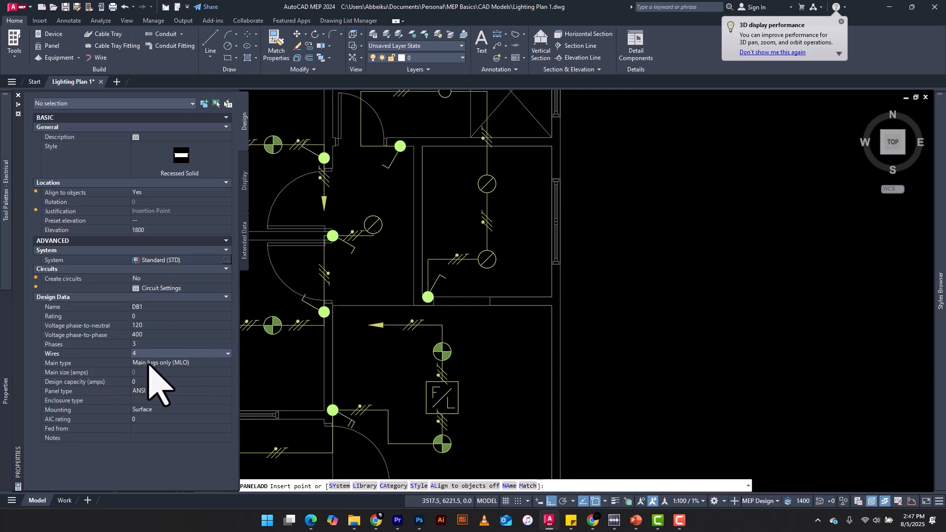
Choose Main circuit breaker (MCB) as the main type and set the main size to 100 amps.
left_click(149, 365)
left_click(149, 365)
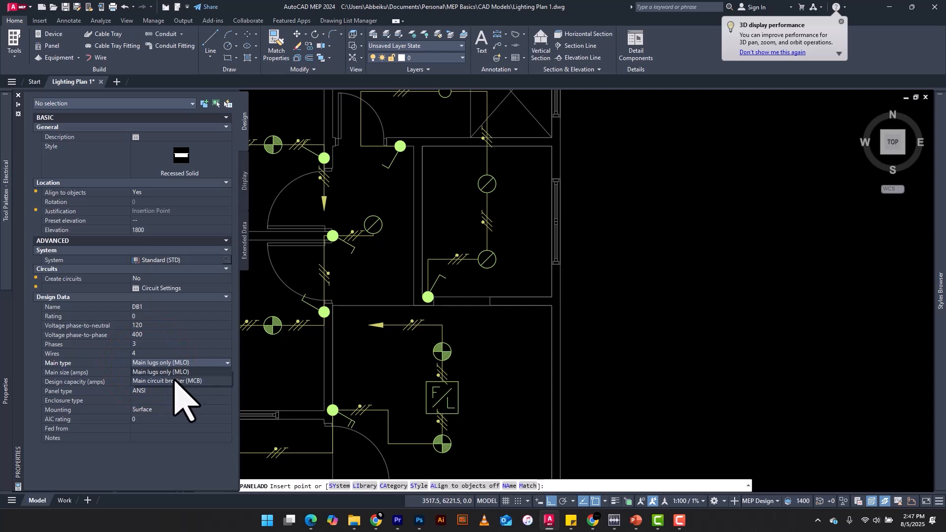
left_click(175, 380)
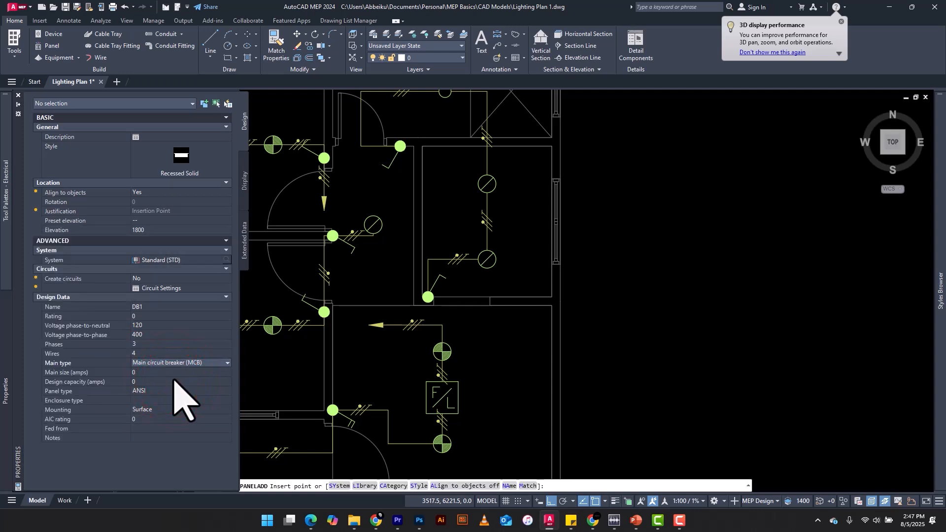
left_click(153, 373)
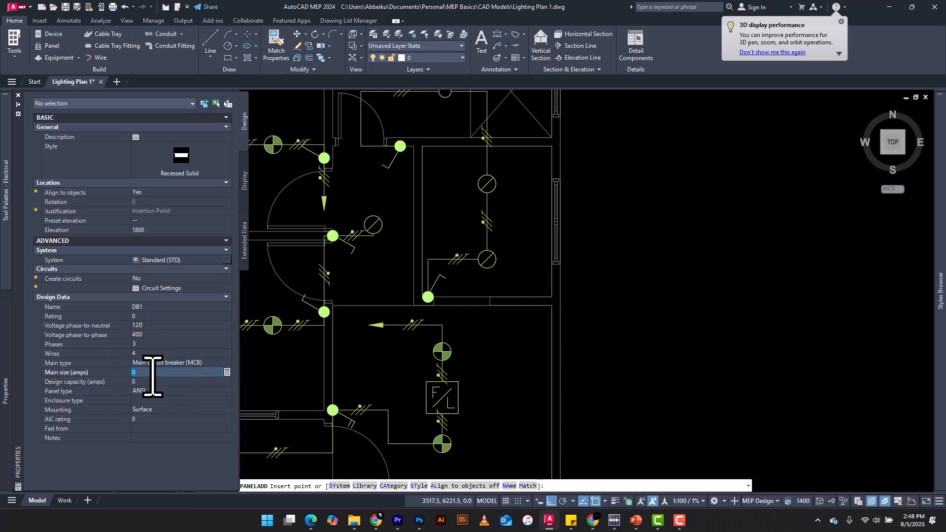
type("1")
type("00")
type("A")
left_click(148, 383)
left_click(148, 373)
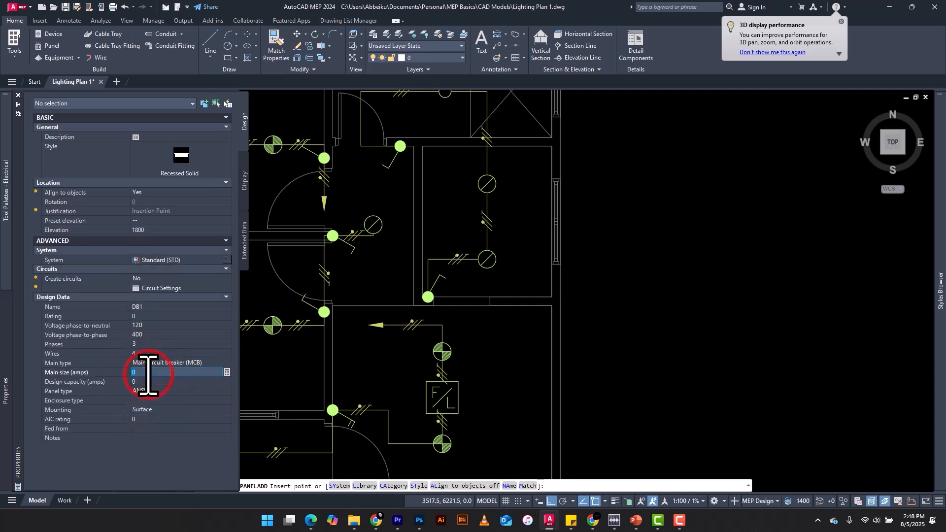
type("100")
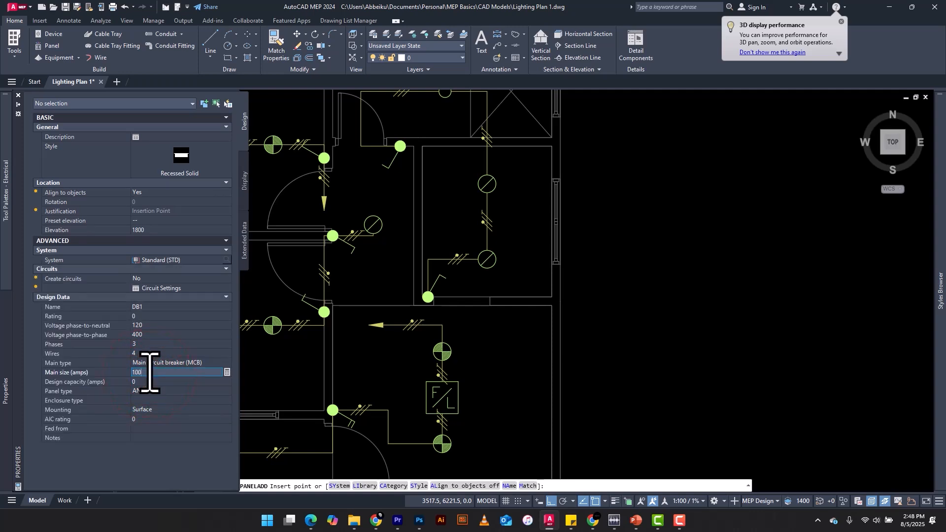
Set the design capacity to 125 amps and keep ANSI as the panel type.
left_click(149, 381)
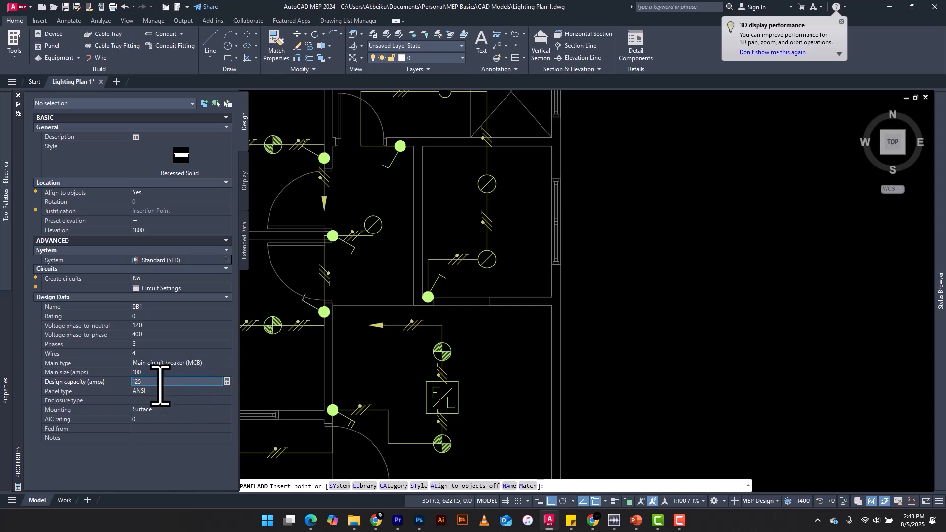
left_click(148, 391)
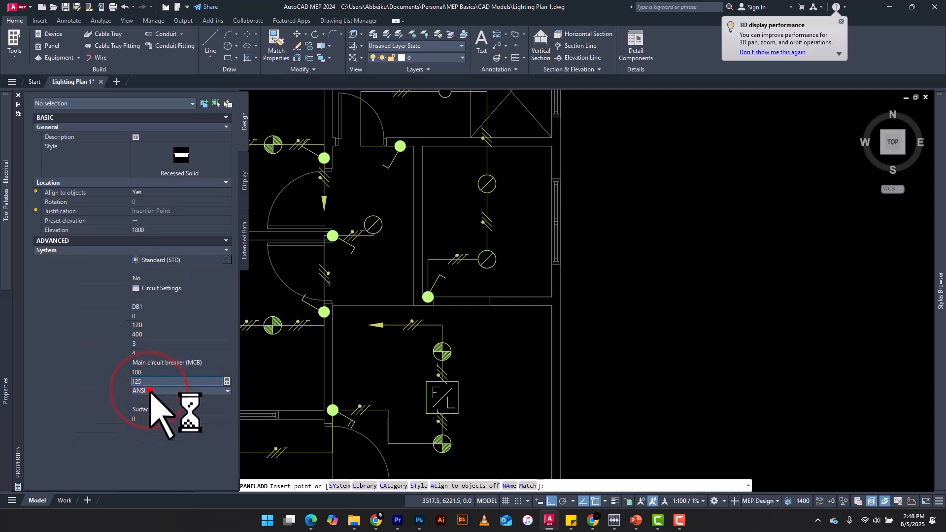
left_click(149, 391)
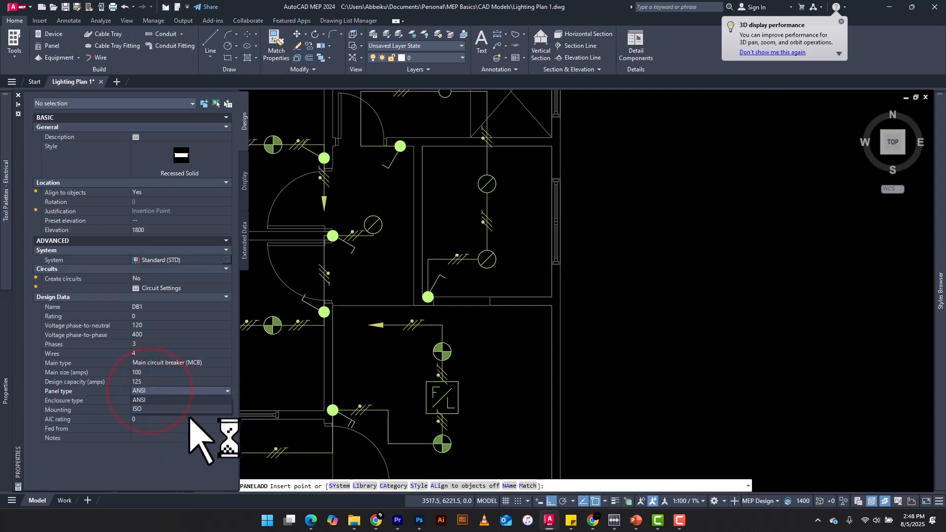
left_click(149, 391)
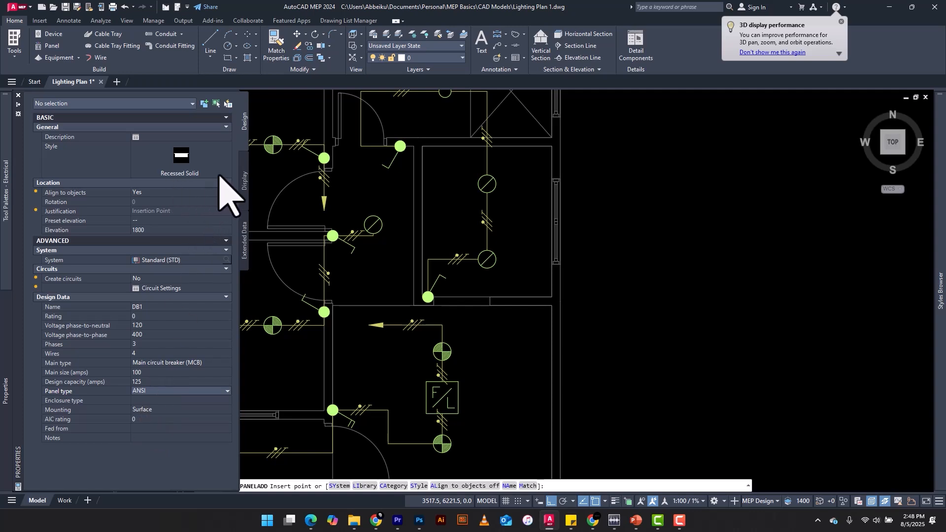
Set the panel's mounting to Recessed.
left_click(152, 410)
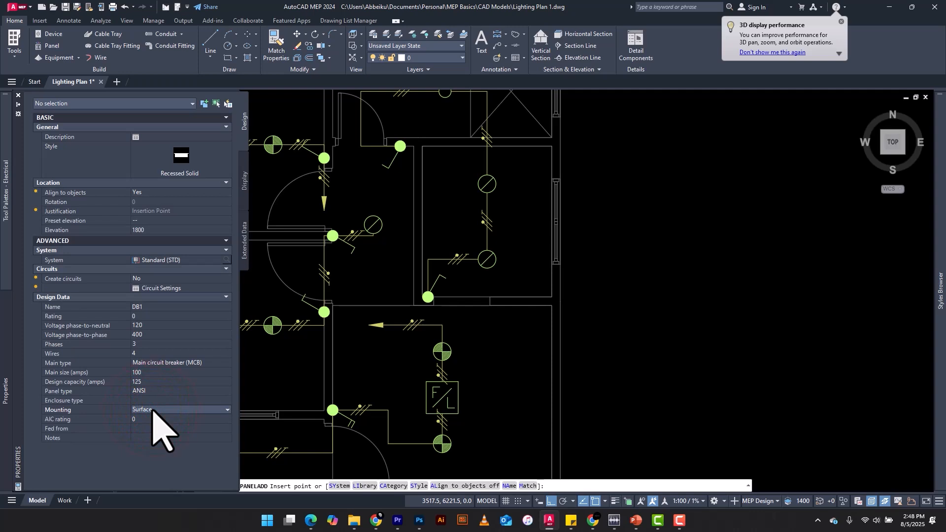
left_click(153, 410)
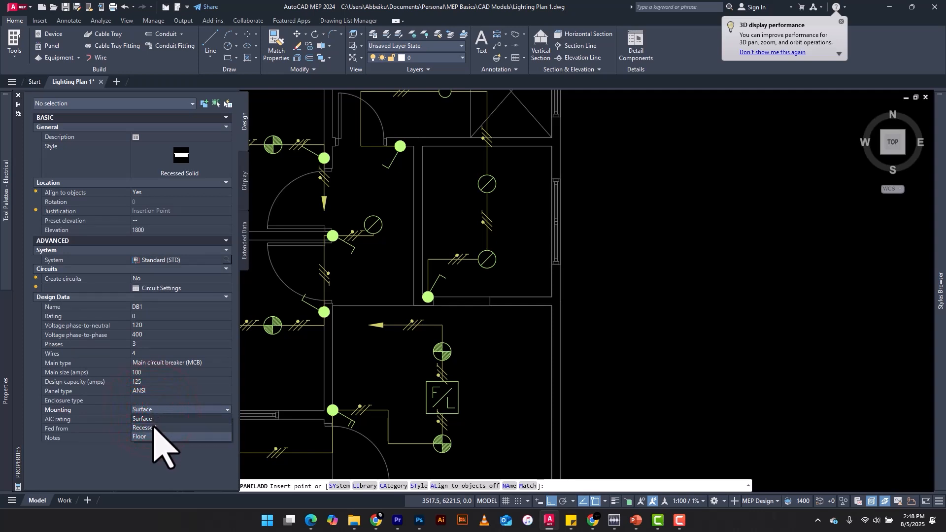
left_click(154, 428)
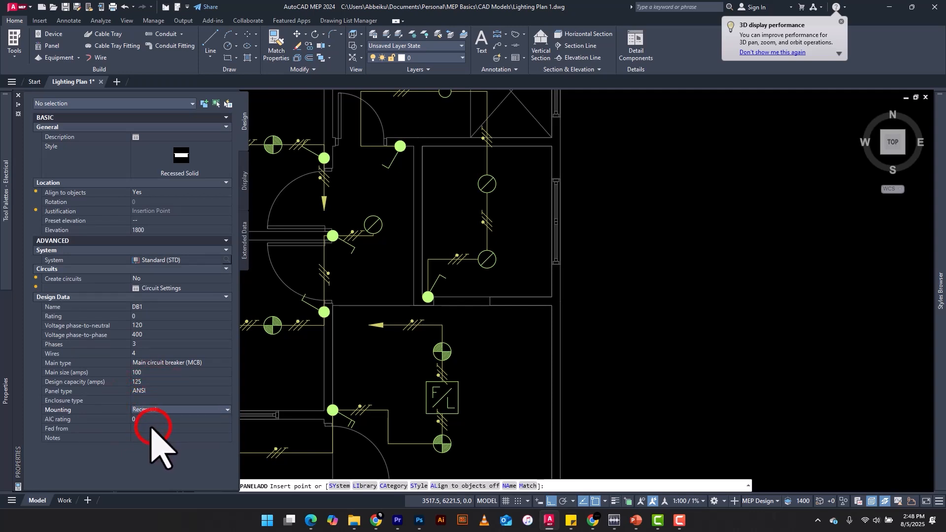
left_click(187, 412)
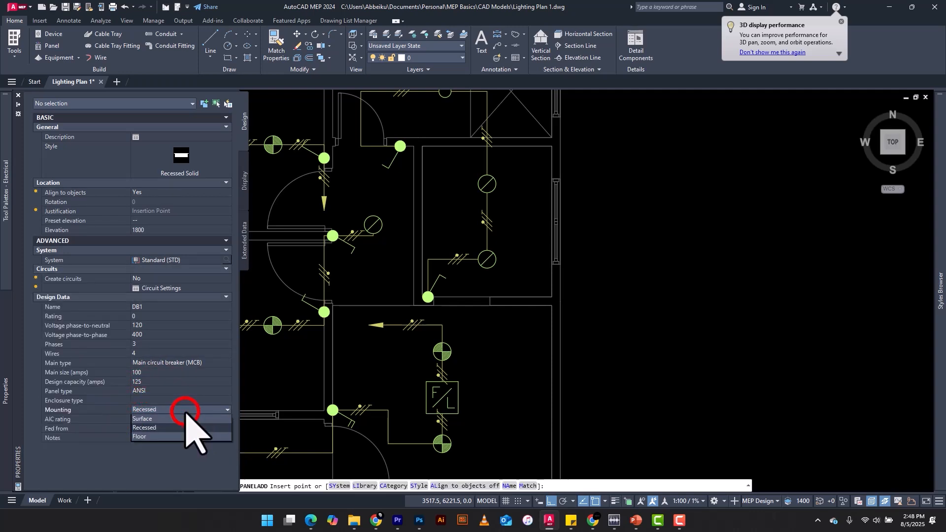
left_click(149, 428)
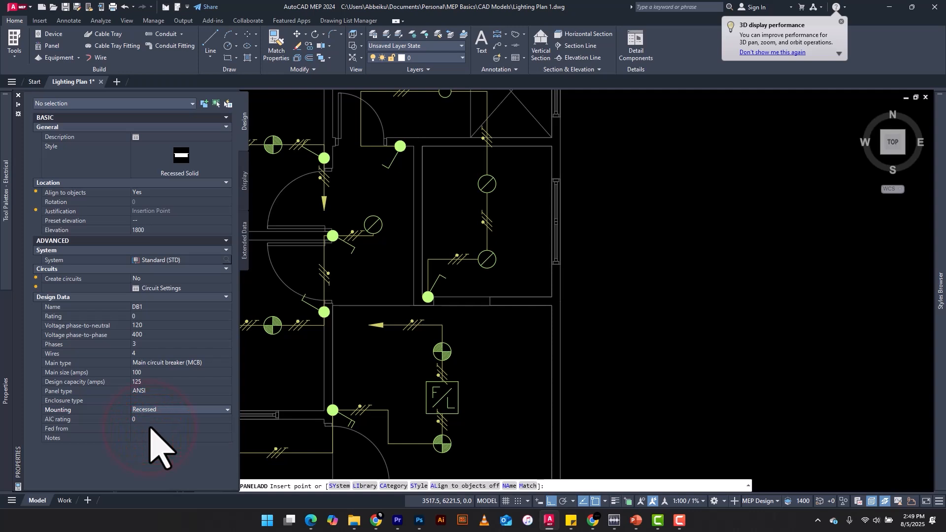
left_click(129, 435)
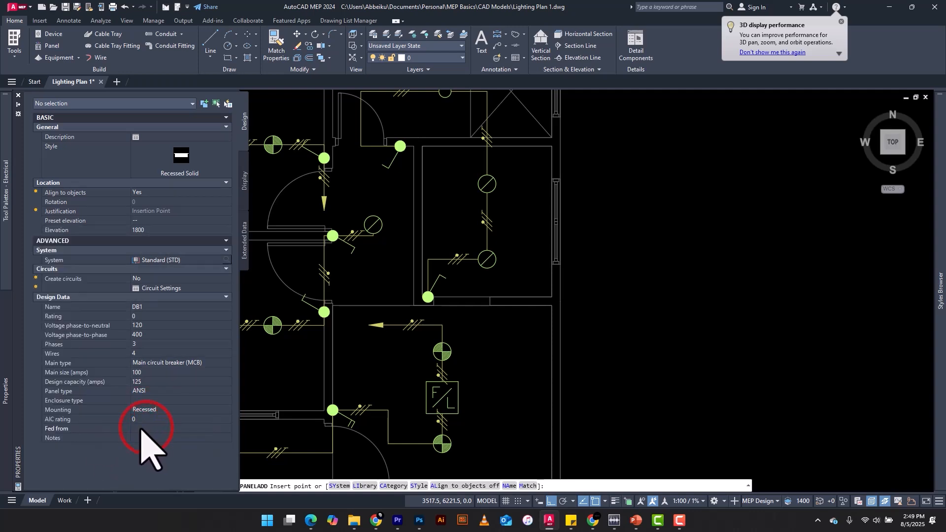
left_click(133, 437)
left_click(146, 428)
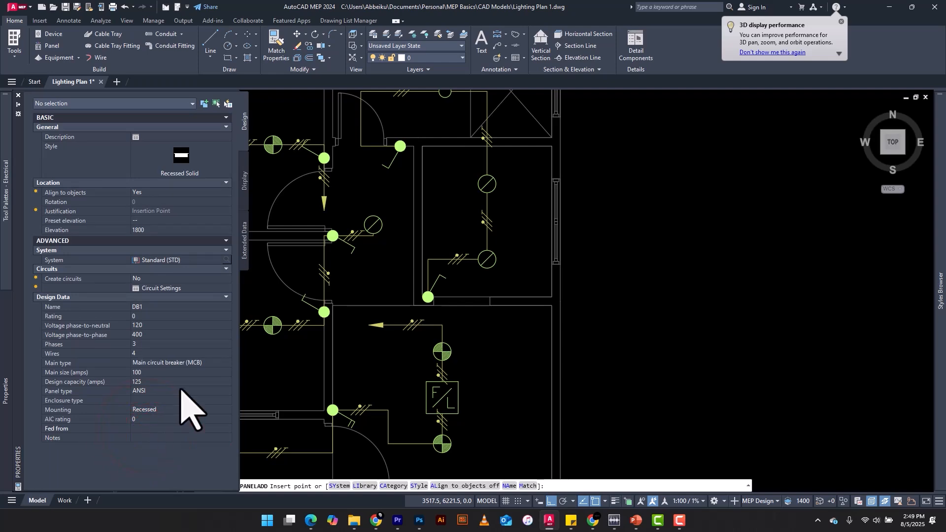
Place panel DB1 on the vertical interior wall beside the central room, then end the command.
scroll(423, 243, "up", 3)
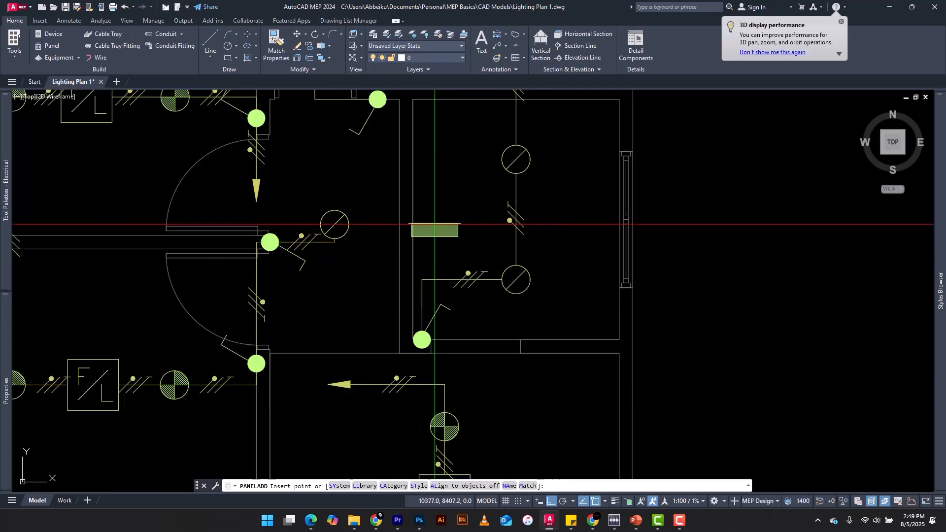
scroll(382, 232, "down", 3)
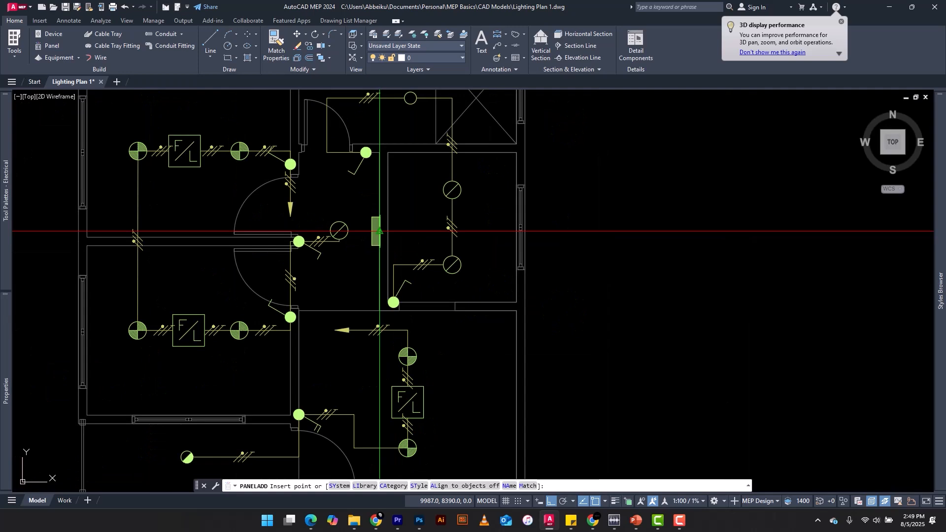
left_click(380, 232)
scroll(384, 234, "up", 3)
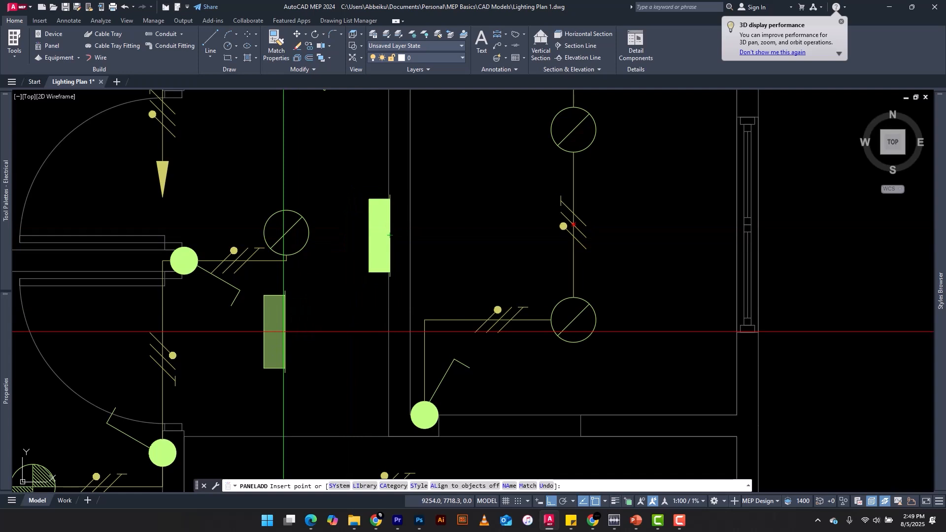
key("Escape")
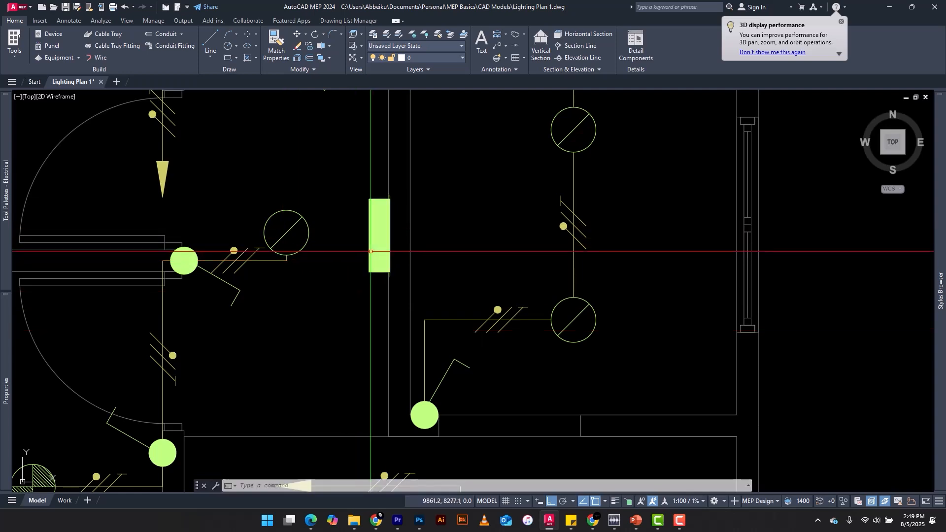
Select the placed panel and set its rotation to 90 so it faces the other side of the wall.
left_click(370, 252)
left_click(360, 254)
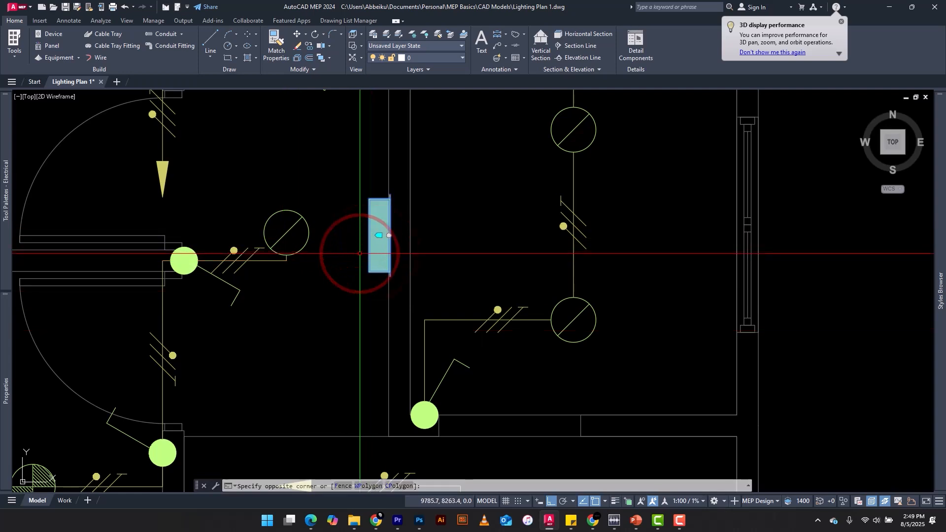
mouse_move(2, 318)
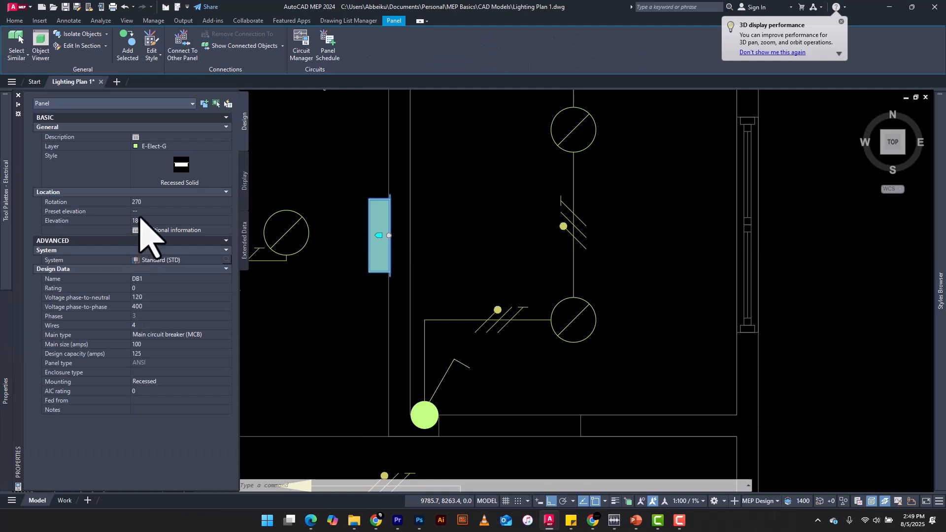
left_click(148, 202)
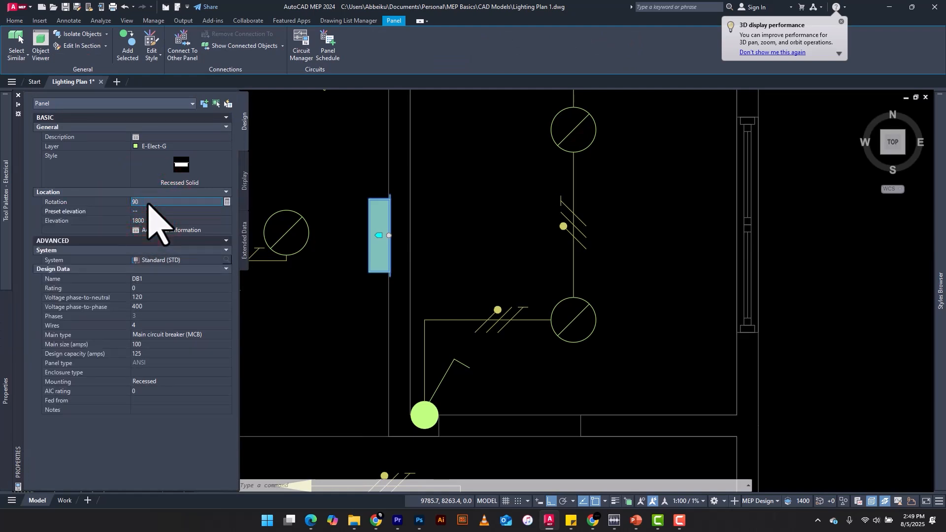
key("Return")
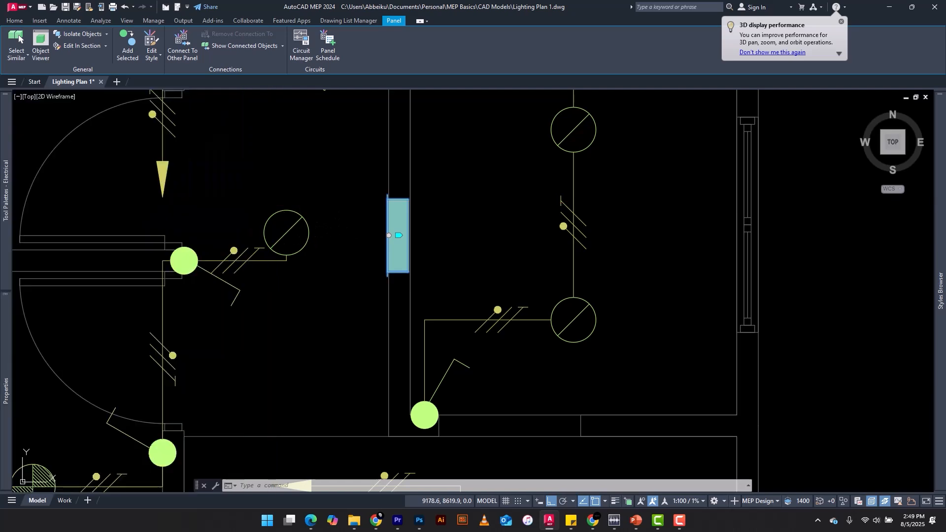
key("Escape")
Inspect the placed panel in a SW isometric view with the Conceptual visual style.
scroll(374, 211, "down", 8)
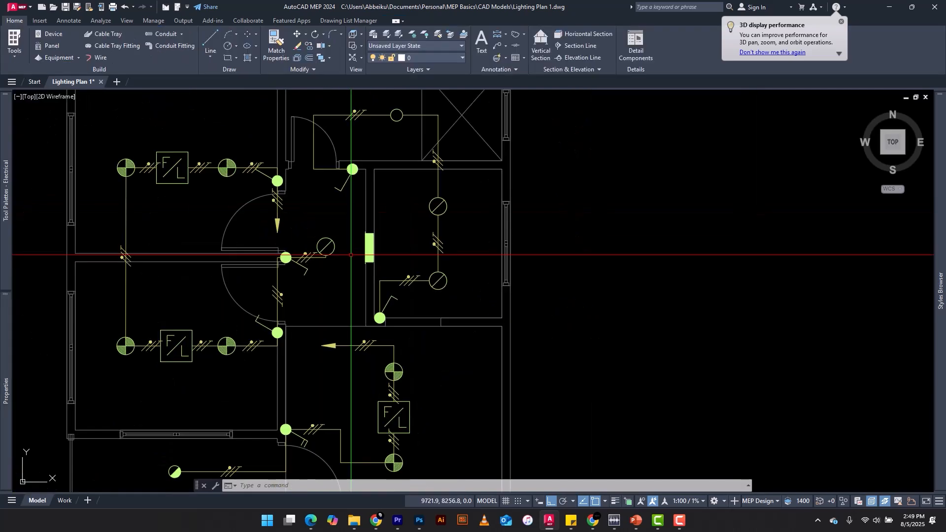
left_click(881, 151)
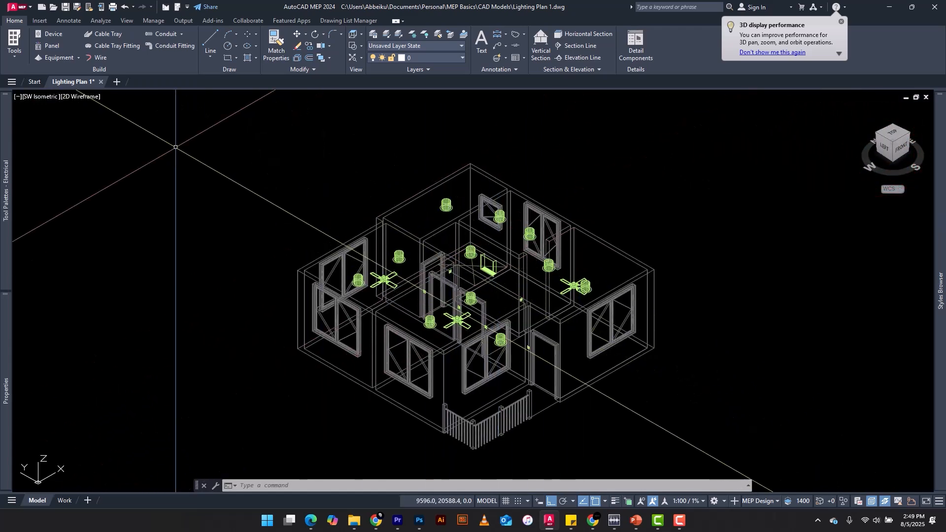
left_click(89, 96)
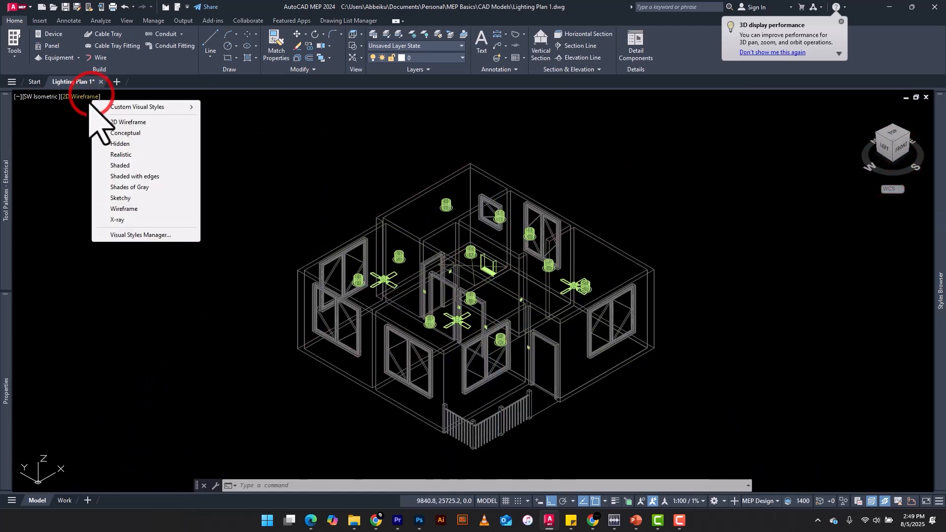
left_click(110, 132)
scroll(472, 275, "up", 8)
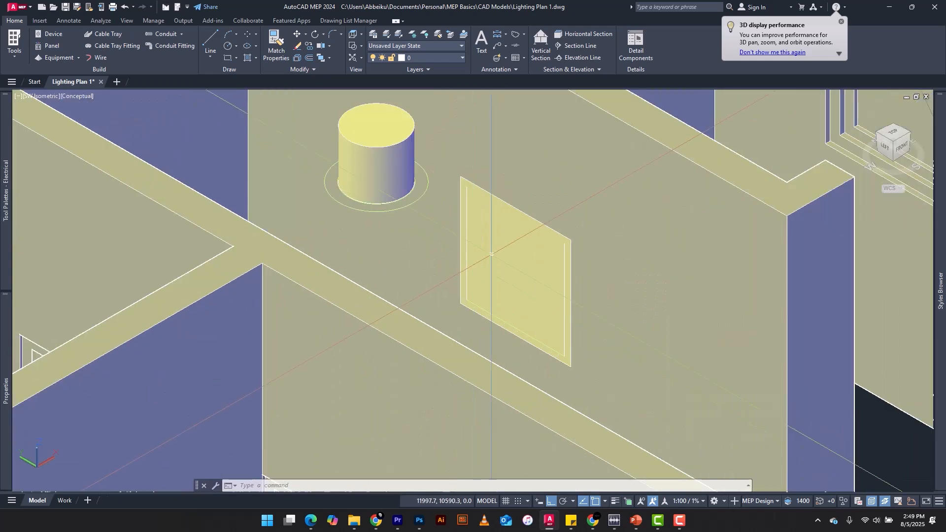
scroll(462, 287, "down", 5)
scroll(461, 286, "down", 3)
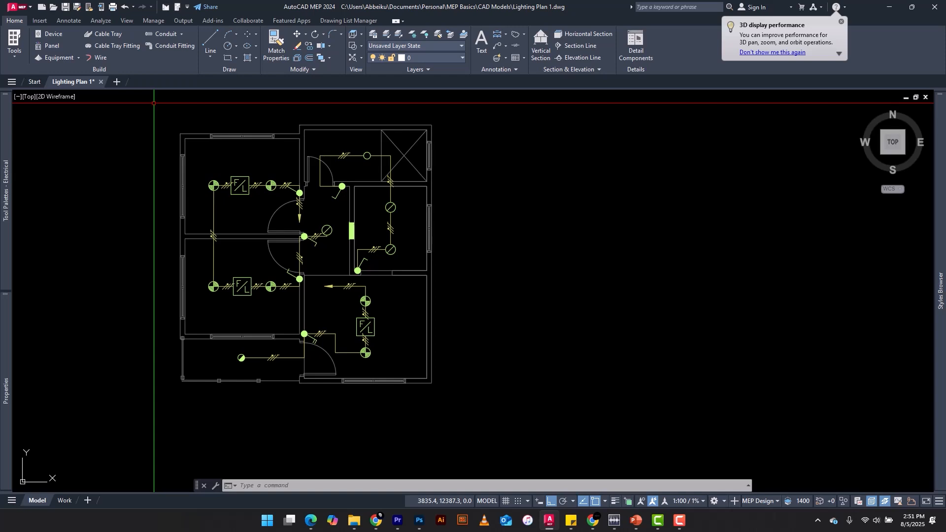
scroll(156, 112, "up", 1)
scroll(300, 162, "down", 1)
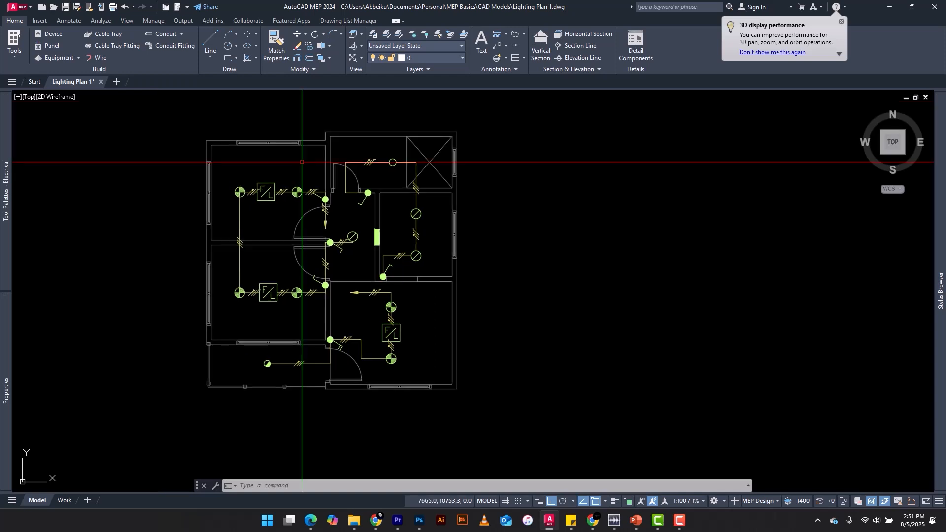